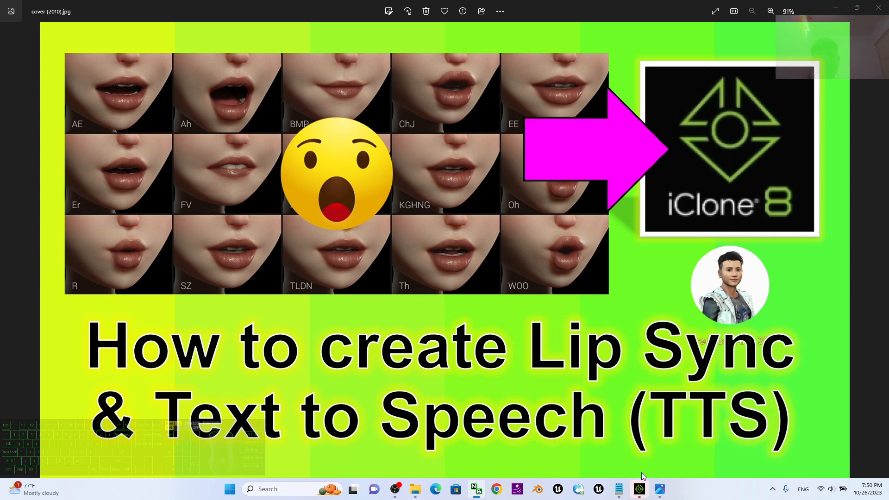
- Switch to iClone 8 and add the clothed character CC4 Camila 1 from the Actor content to the scene
click(639, 488)
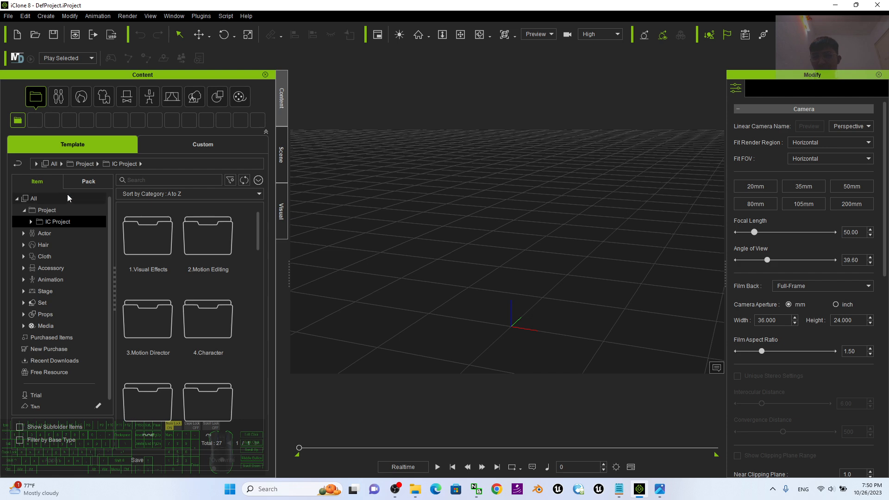
click(63, 103)
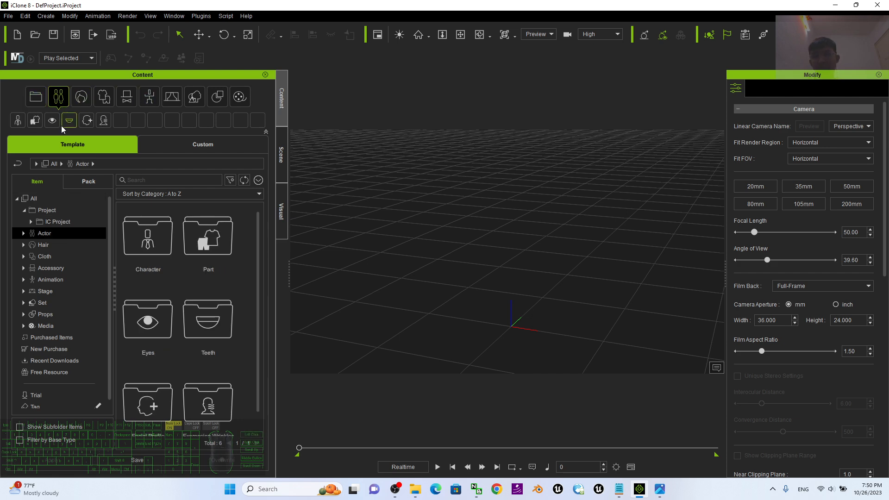
click(23, 234)
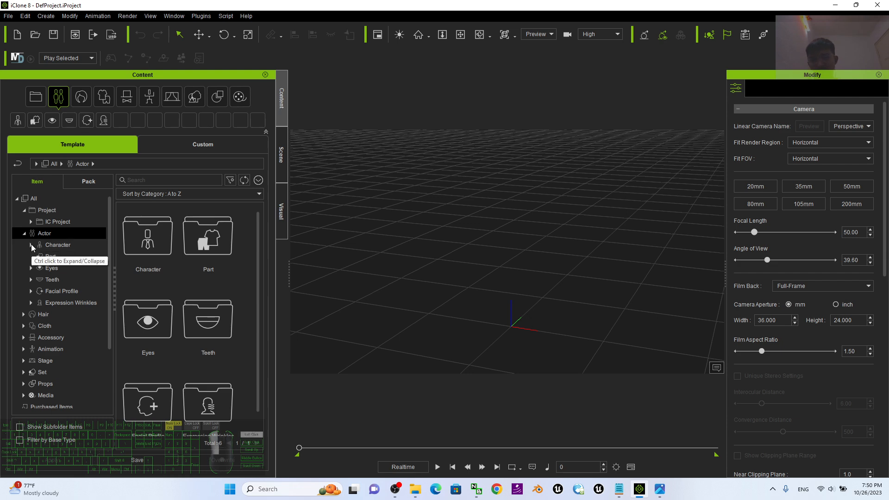
click(31, 245)
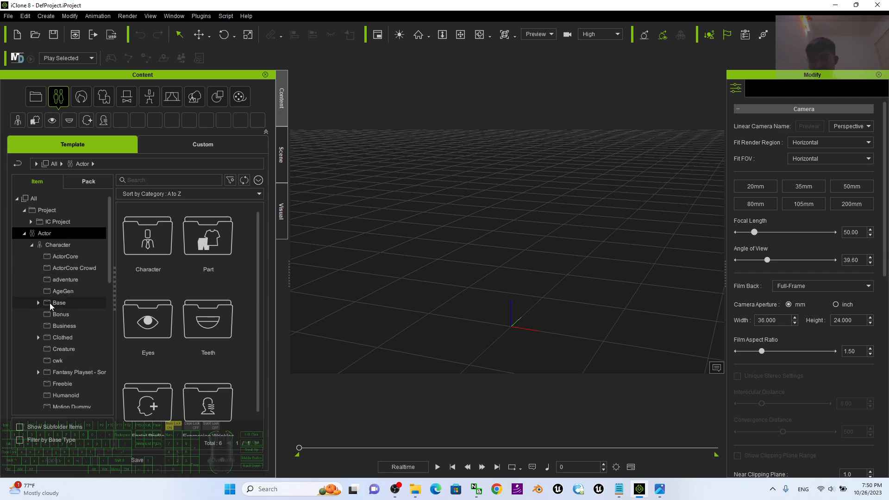
click(62, 338)
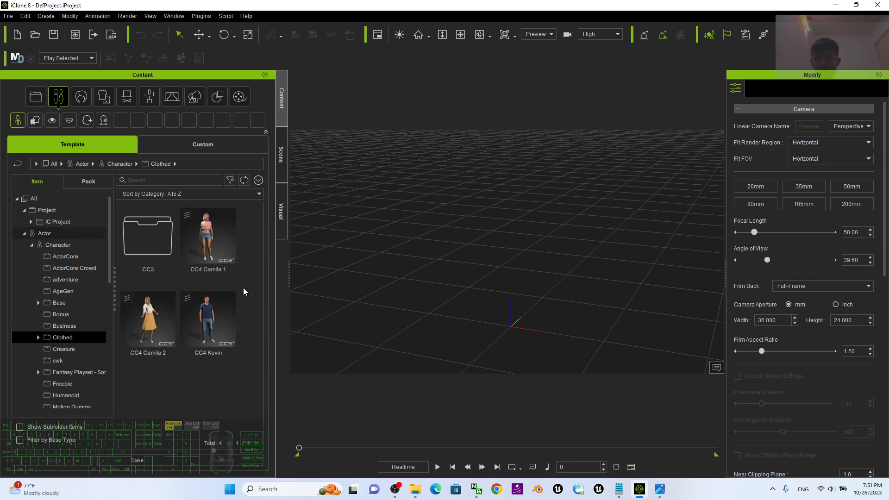
double_click(209, 248)
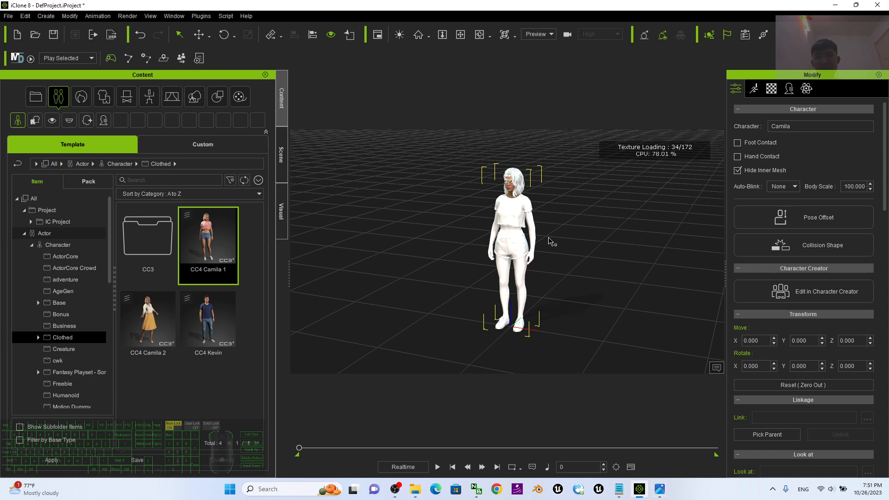
- Examine the loaded character from full body to a close-up of her face and shoulders
click(545, 236)
scroll(563, 235, up, 4)
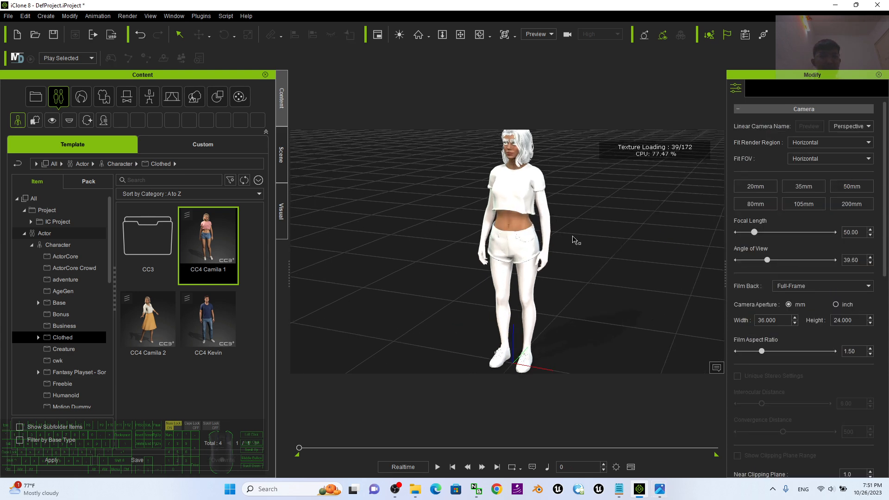
scroll(573, 237, down, 3)
scroll(579, 226, up, 6)
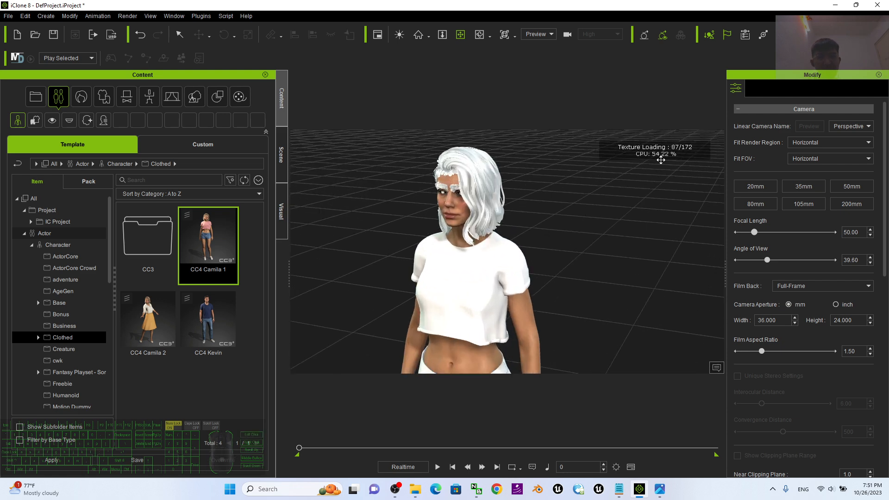
scroll(440, 234, up, 5)
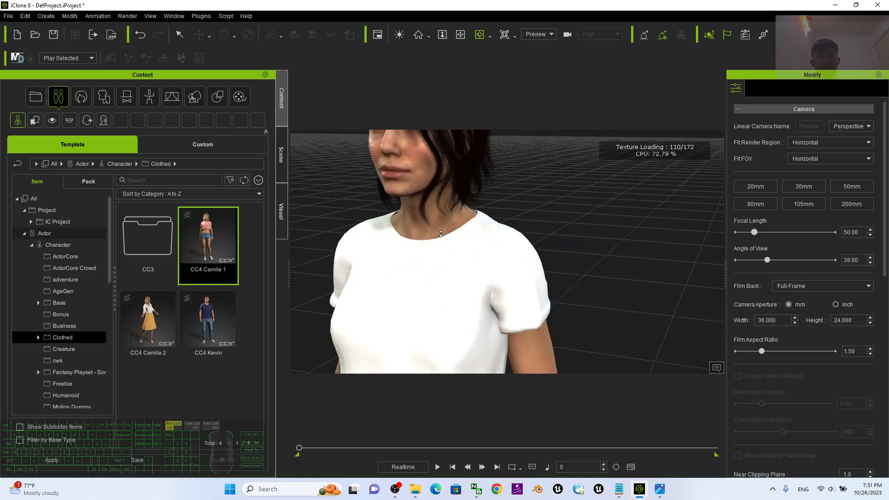
scroll(440, 234, down, 2)
drag(441, 234, 479, 209)
scroll(479, 209, up, 4)
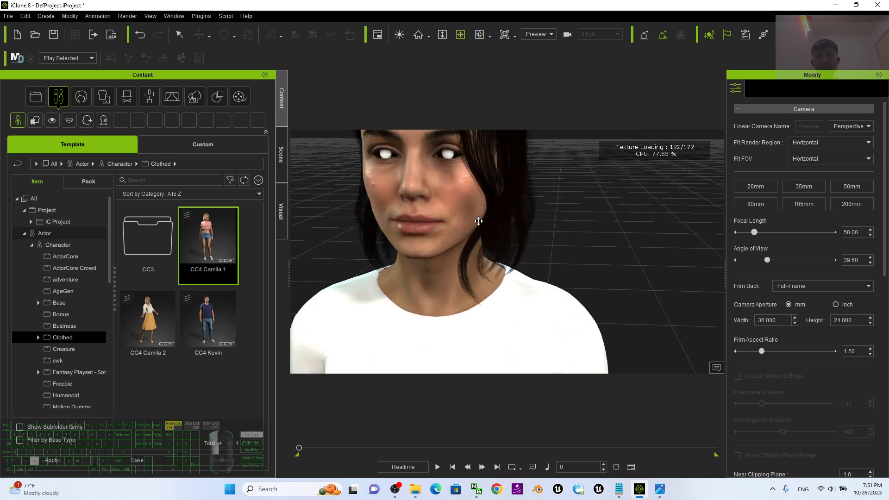
middle_drag(477, 221, 499, 270)
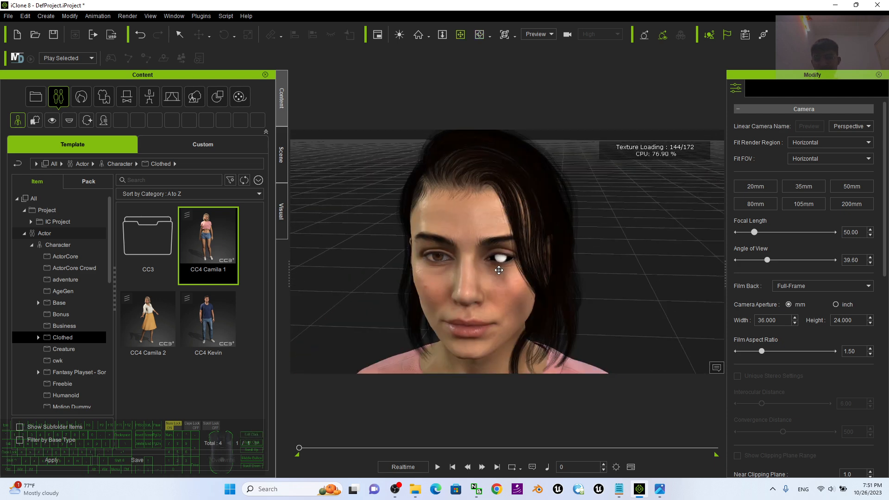
scroll(500, 272, down, 6)
scroll(499, 272, up, 6)
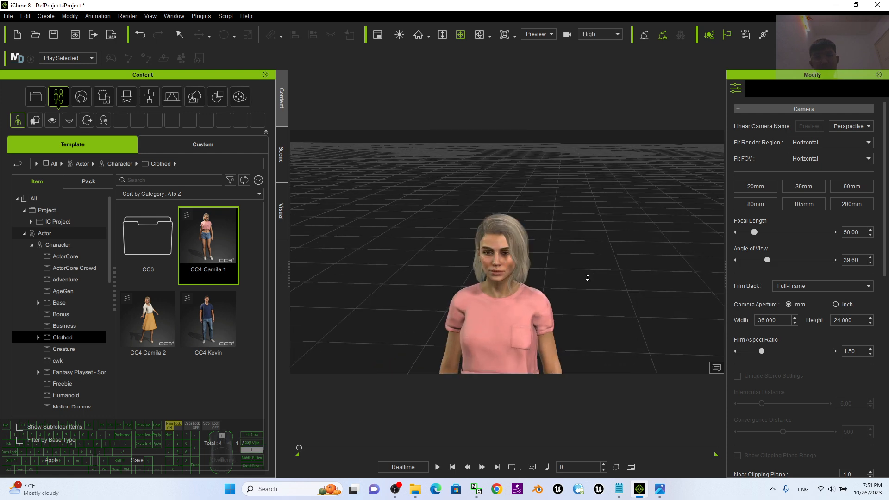
right_drag(653, 265, 500, 271)
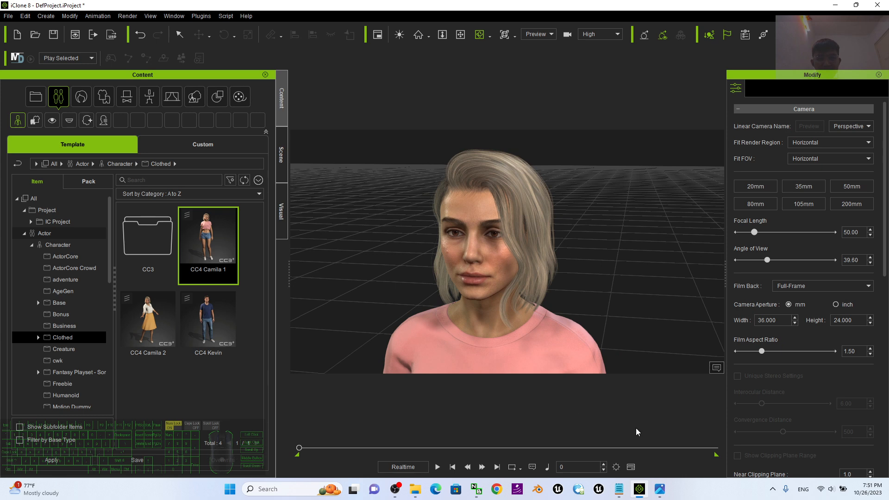
click(659, 489)
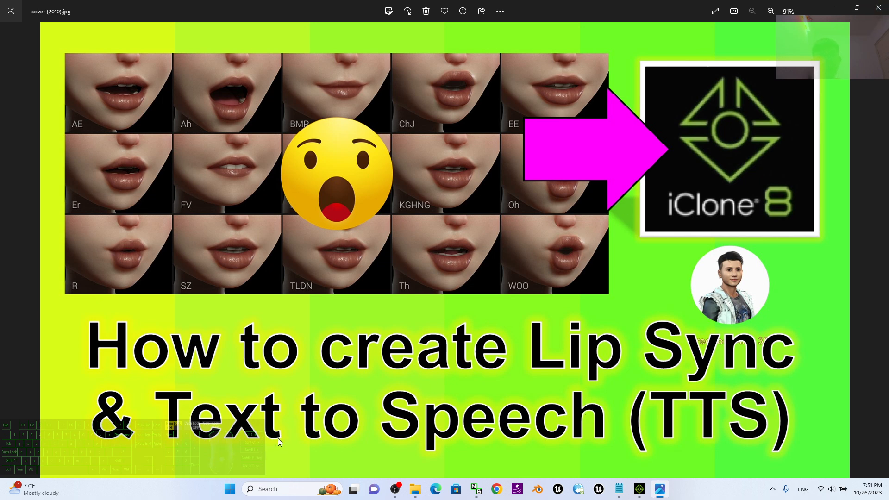
click(836, 7)
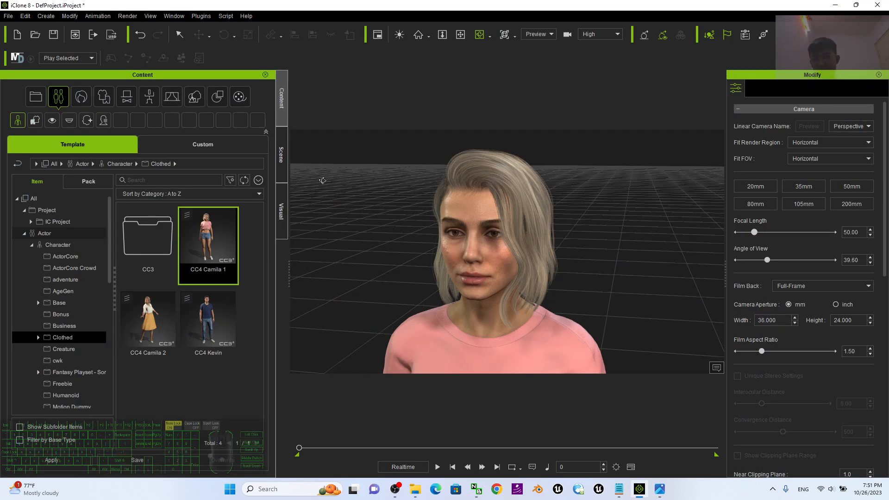
- Select the Camila character in the scene list and look through its component parts
click(281, 154)
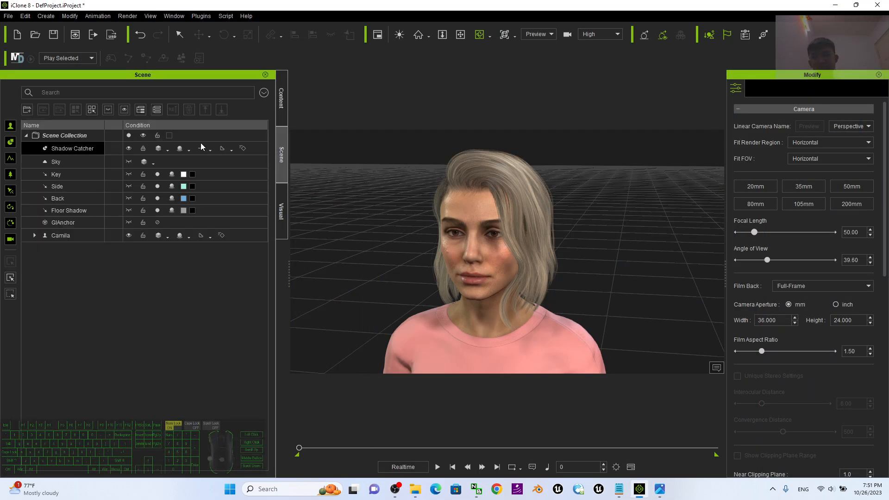
click(60, 235)
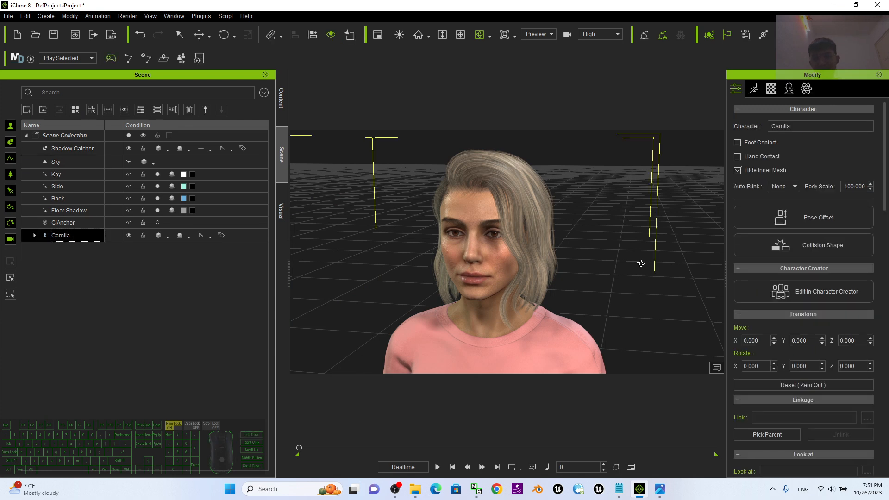
key(q)
click(68, 235)
click(34, 235)
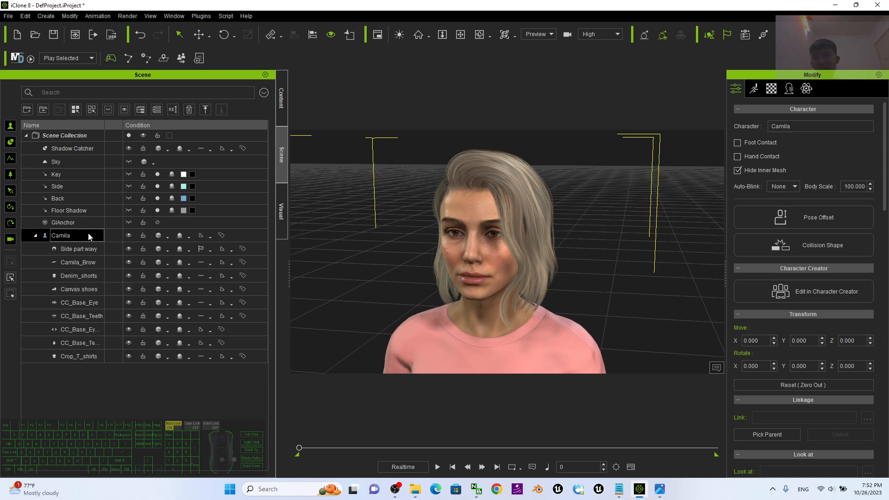
click(35, 236)
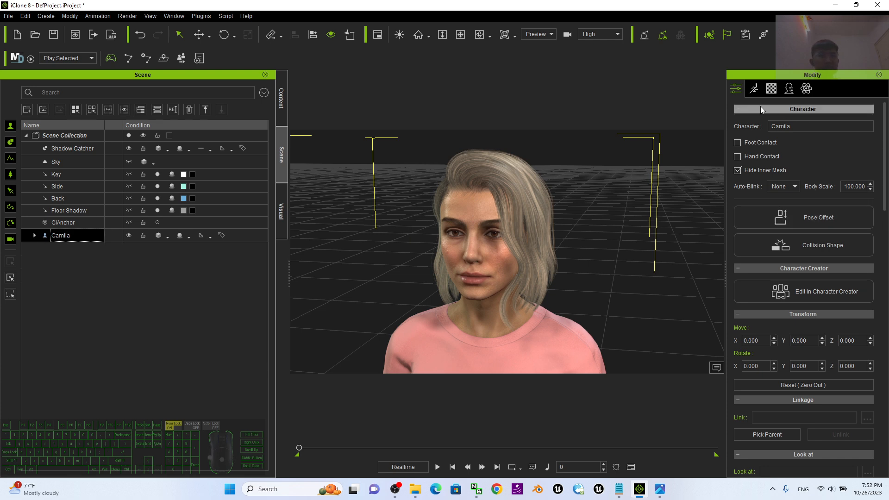
- Start a new facial script for Camila using text to speech (TTS) as the voice source
click(754, 89)
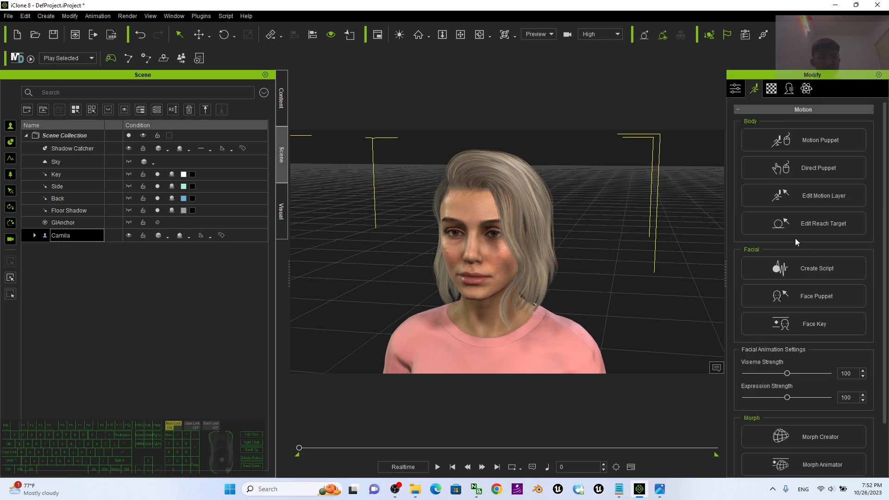
click(813, 274)
drag(463, 164, 305, 227)
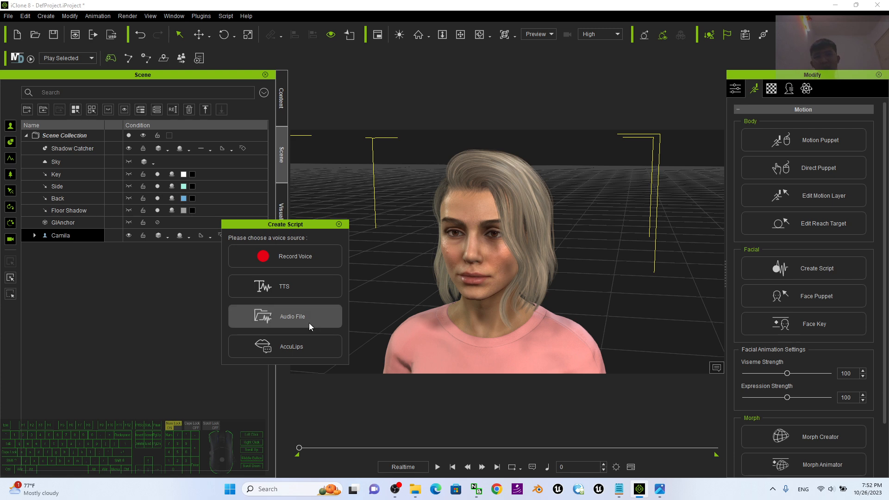
click(299, 290)
drag(407, 131, 643, 150)
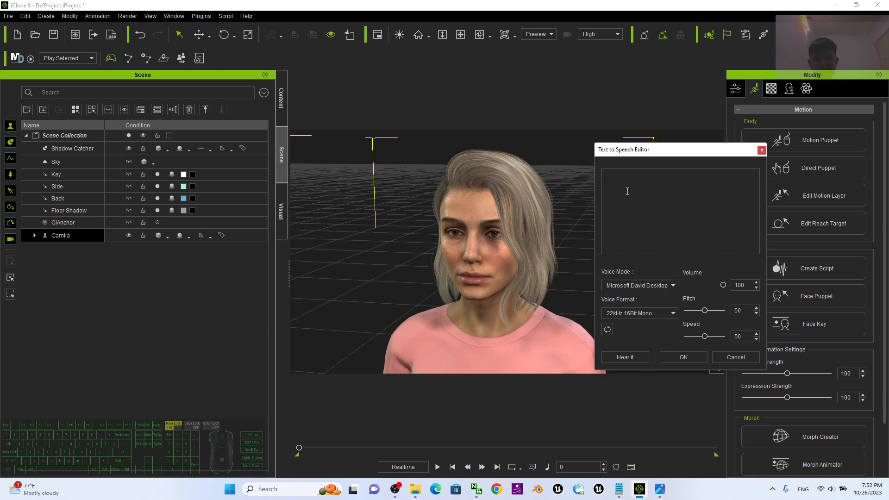
- Enter the speech text "Testing, one, two, three. Testing completed! This is iClone 8 3D Animation Software"
text(Testing, o)
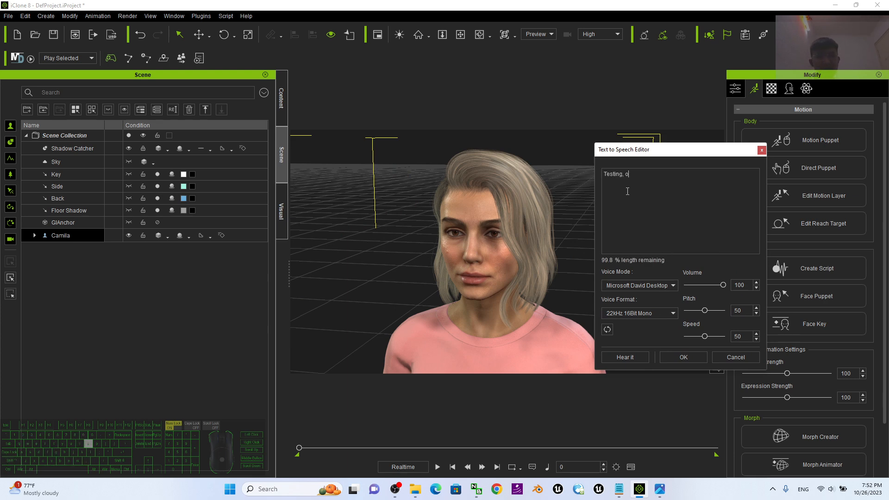
text(ne, two three)
key(BackSpace)
text(, three. Testing )
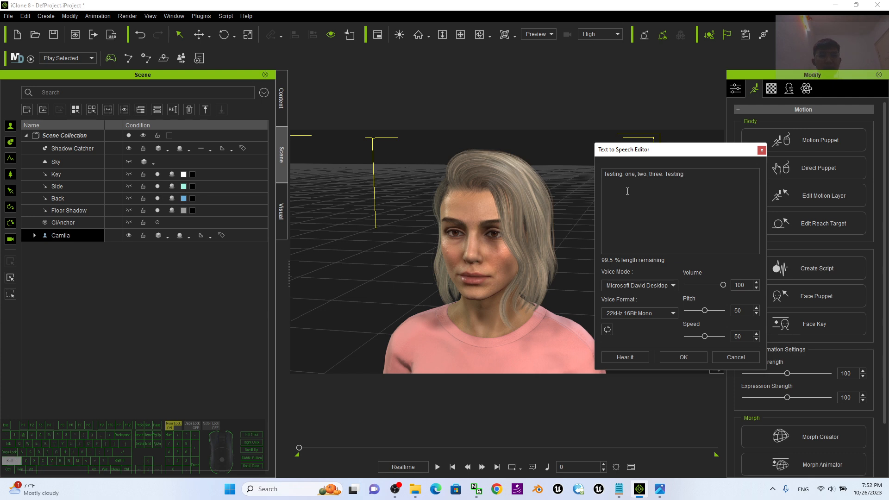
text(completed! Thisi s i)
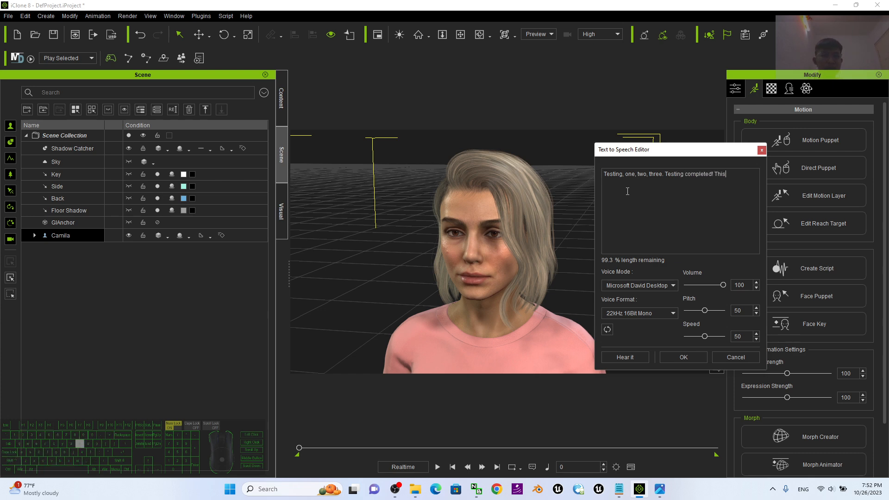
key(BackSpace)
key(BackSpace)
key(BackSpace)
text(is iClone 8 )
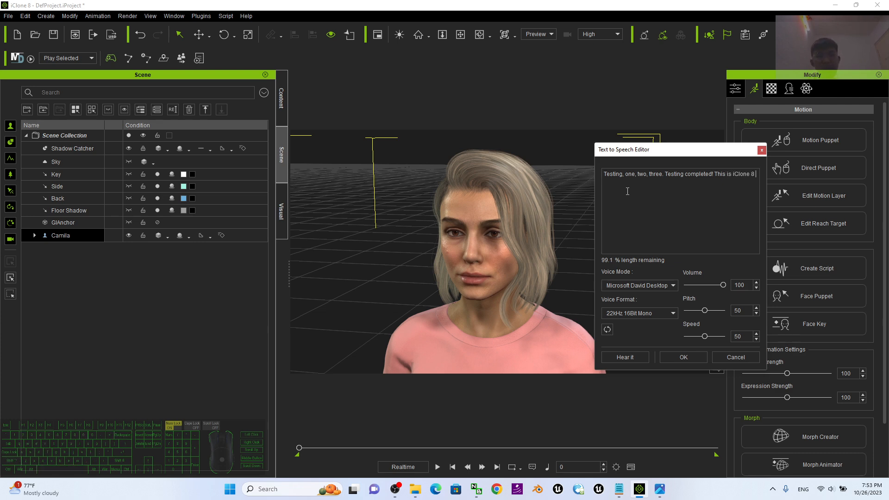
text(3D Animation Software)
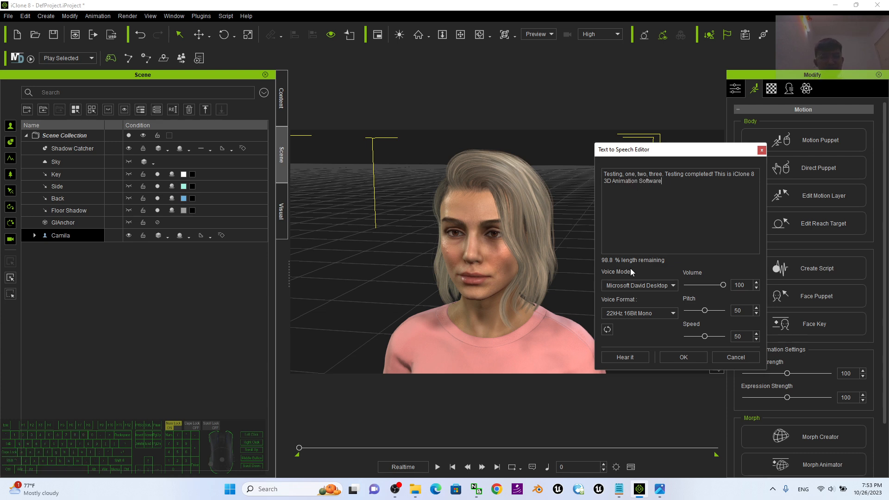
- Set the voice mode to Microsoft Zira Desktop - English (United States) and the pitch to 100
click(664, 284)
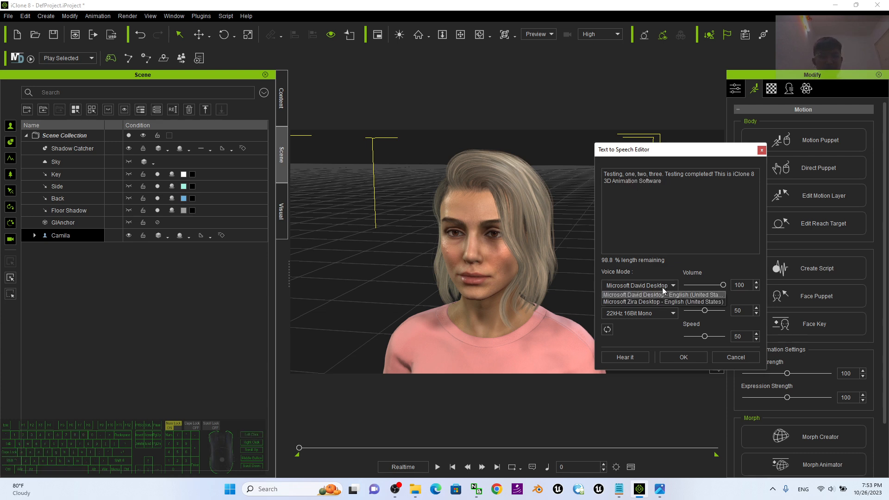
click(629, 304)
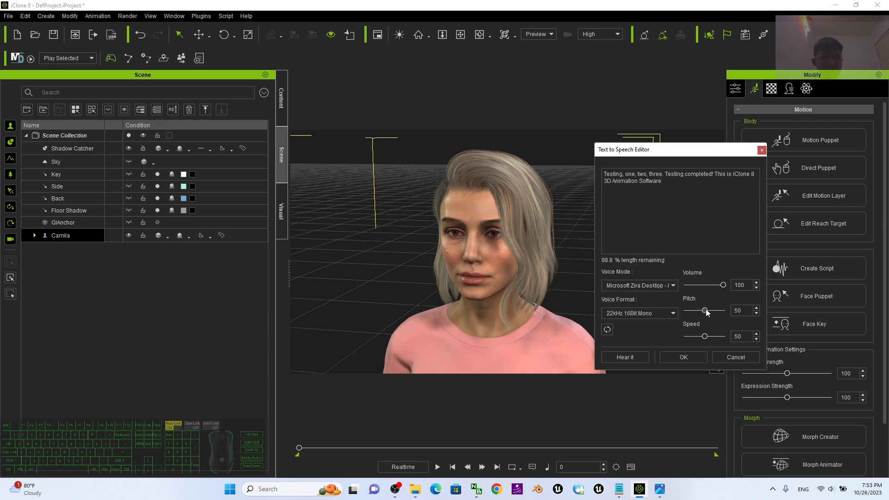
drag(706, 311, 733, 312)
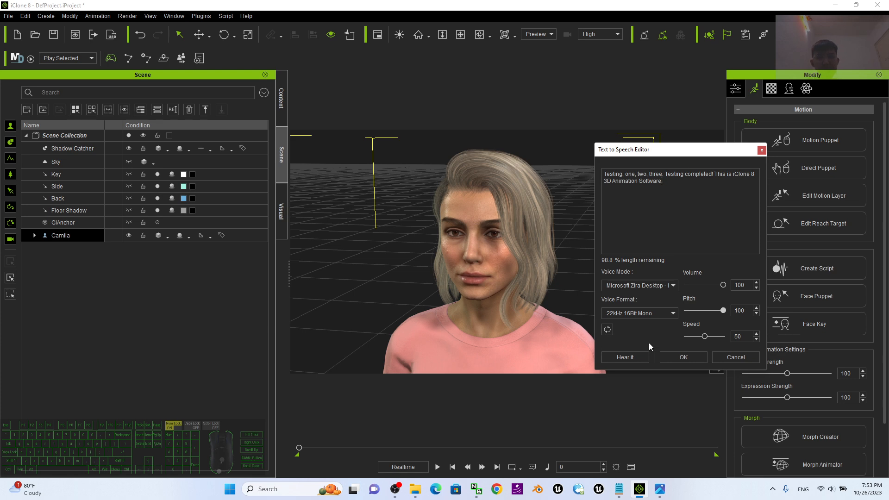
- Preview the spoken text and accept the text-to-speech settings to generate Camila's lip sync
click(641, 359)
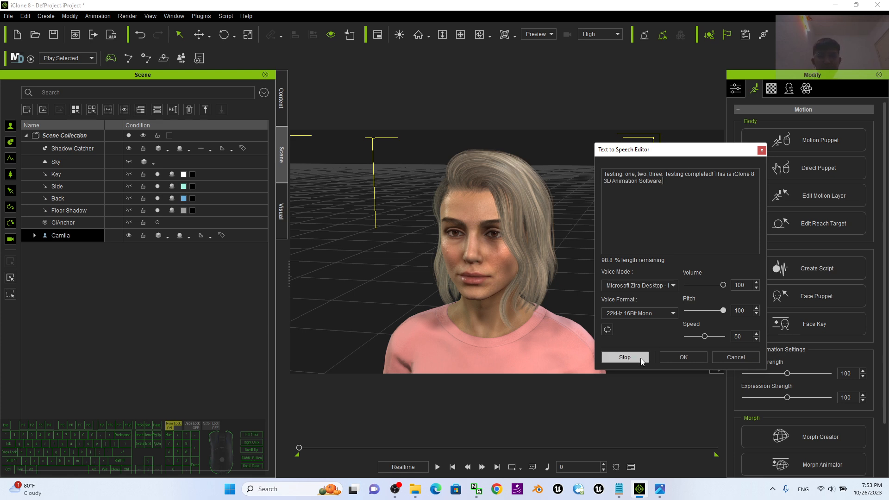
drag(663, 181, 547, 148)
click(690, 199)
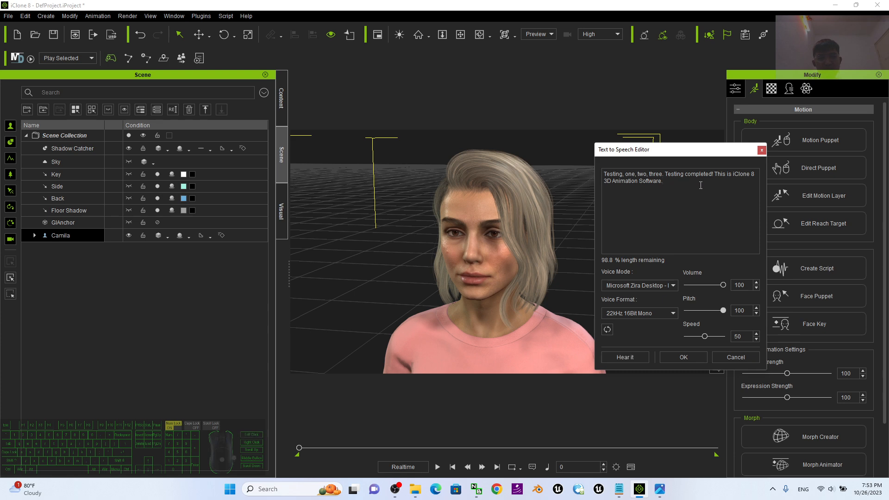
drag(691, 185, 602, 171)
click(685, 204)
click(687, 360)
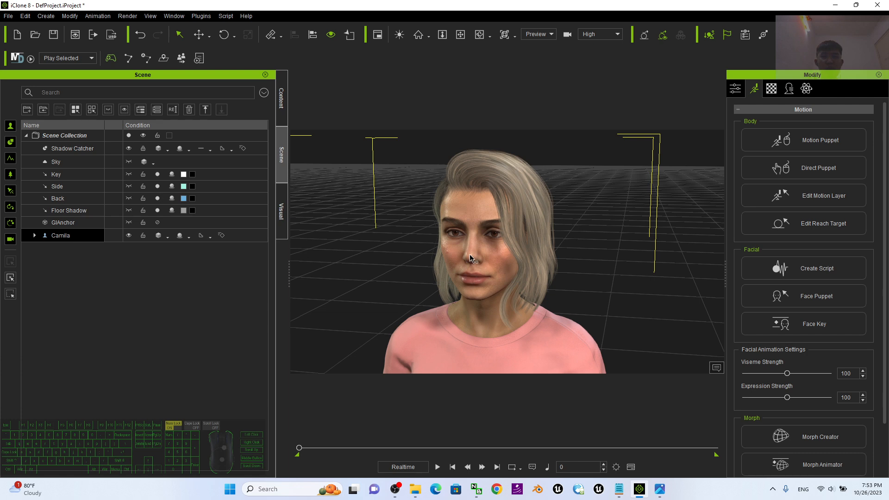
- Play back the animation with Camila's face in close-up to check her lip sync
key(x)
drag(481, 258, 499, 267)
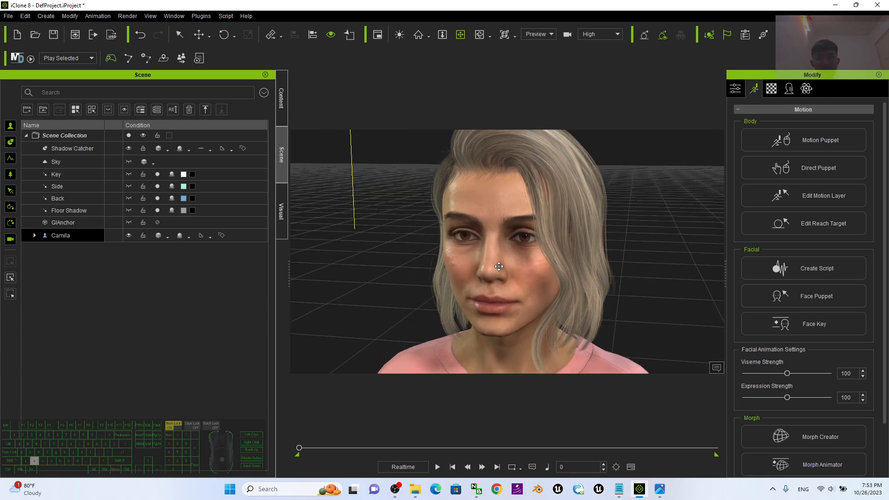
click(438, 467)
click(438, 468)
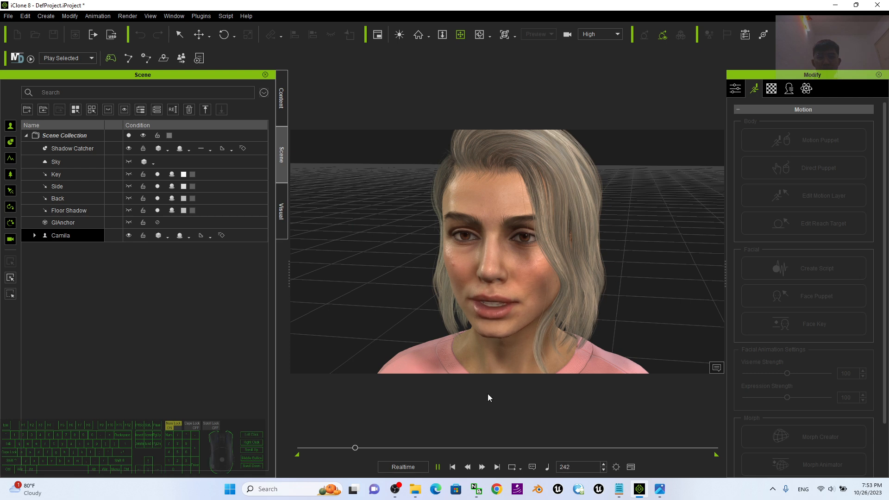
- Pause and resume the lip sync playback, and stop it once the speech has finished
click(438, 467)
click(438, 467)
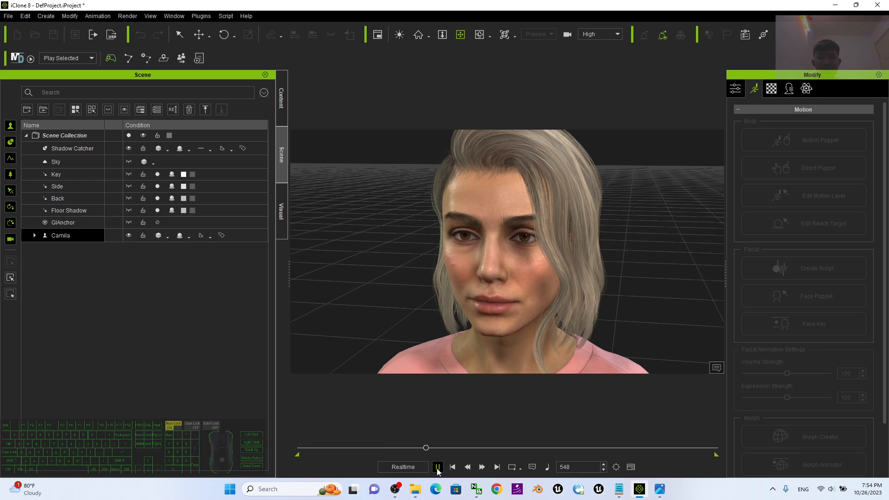
click(438, 467)
- Replay the lip sync from the first frame in a tighter close-up of Camila's face, pausing midway and stopping after the speech
drag(533, 297, 554, 324)
scroll(555, 287, up, 5)
scroll(556, 296, down, 3)
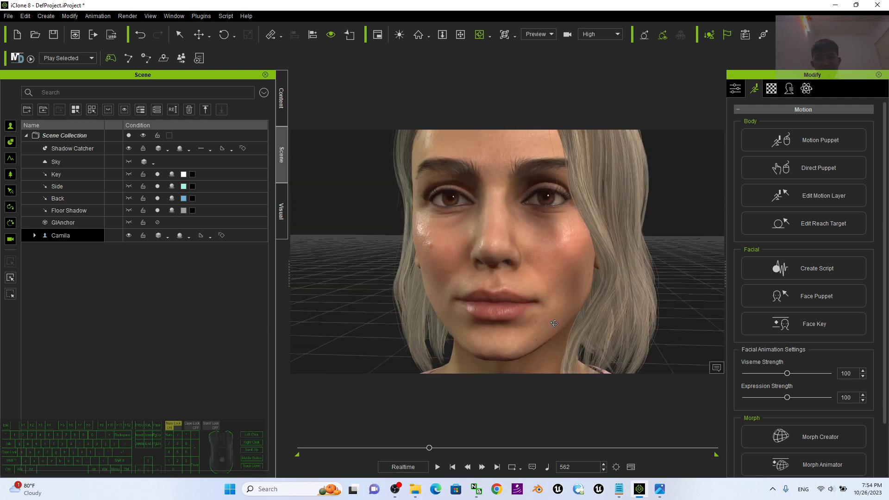
click(453, 466)
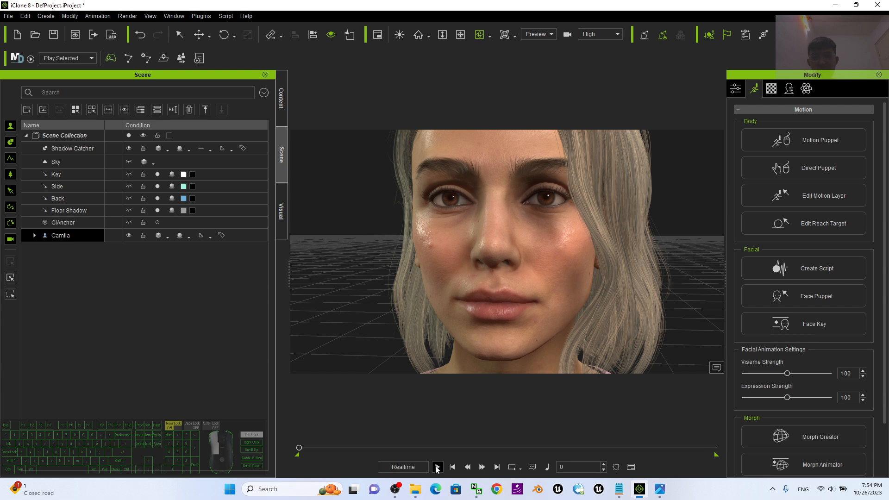
click(437, 467)
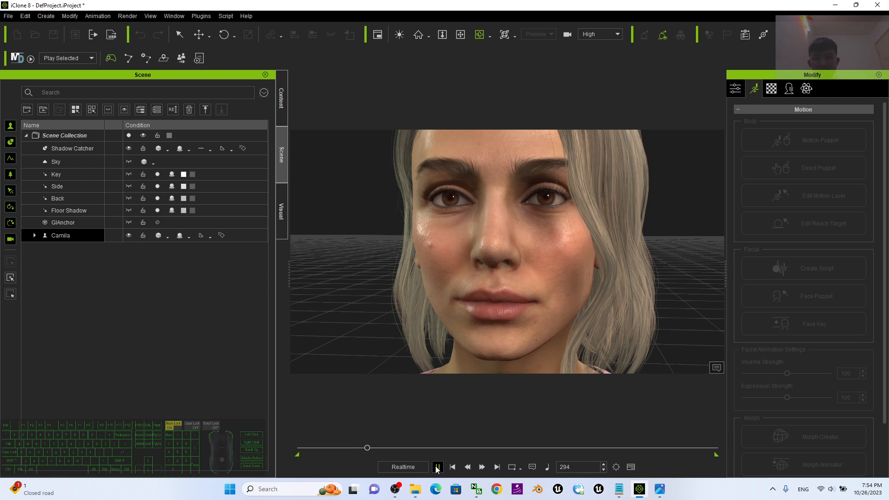
click(436, 467)
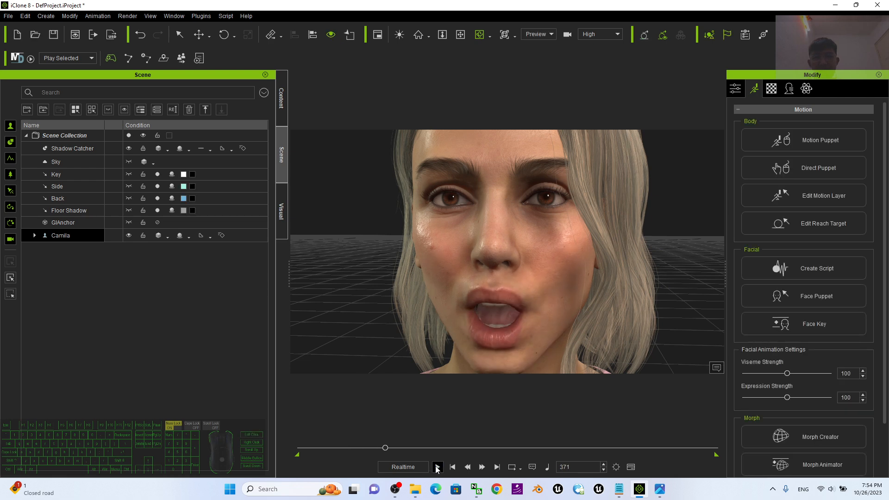
click(437, 467)
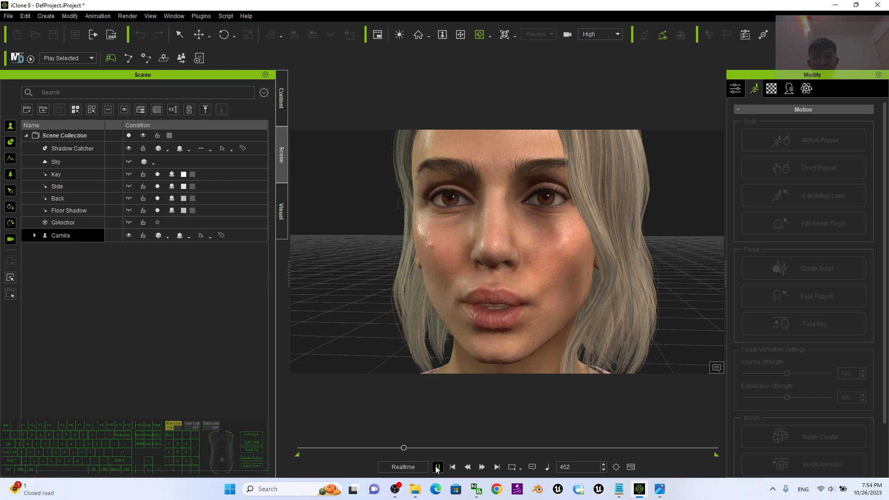
click(437, 467)
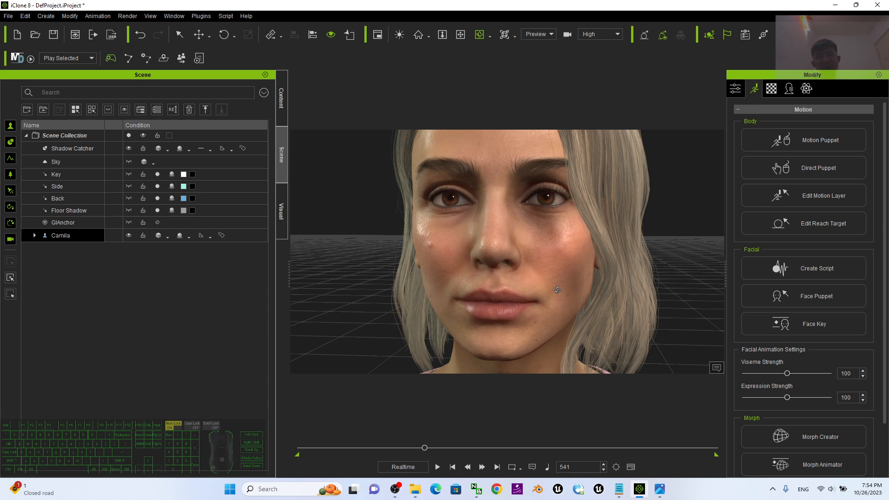
- Inspect Camila's face from slightly different angles and return the timeline to frame 0
drag(569, 276, 559, 282)
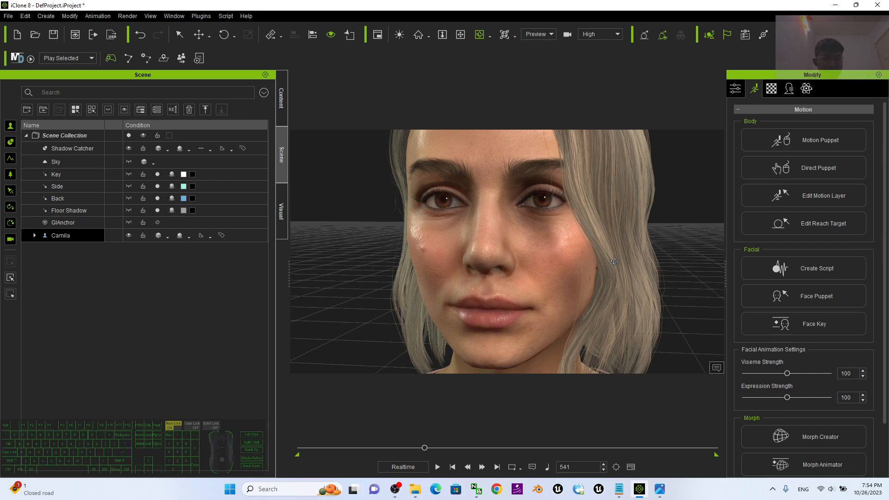
scroll(613, 266, down, 5)
scroll(611, 266, up, 5)
drag(574, 271, 559, 274)
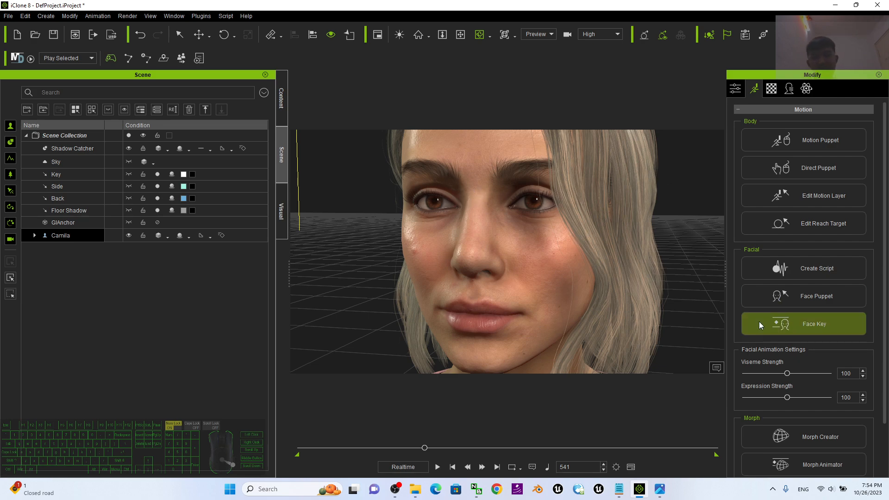
mouse_move(445, 308)
mouse_down()
mouse_move(510, 309)
mouse_move(458, 308)
mouse_up()
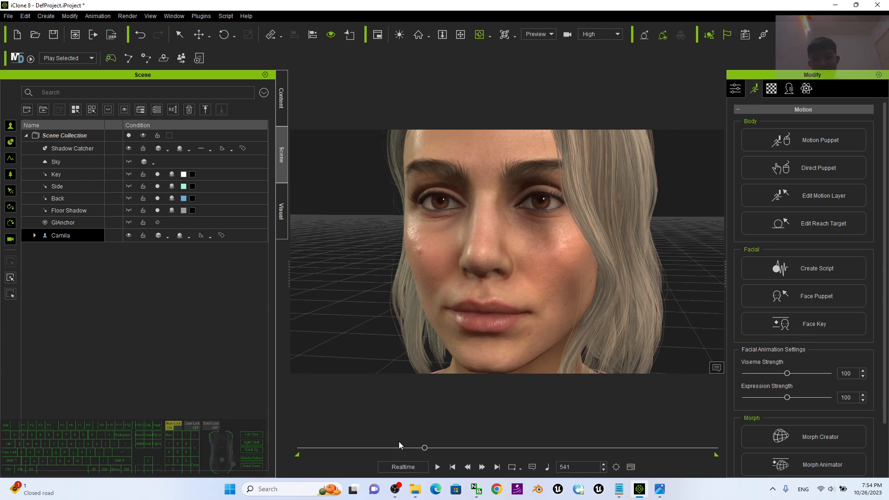
drag(423, 449, 298, 448)
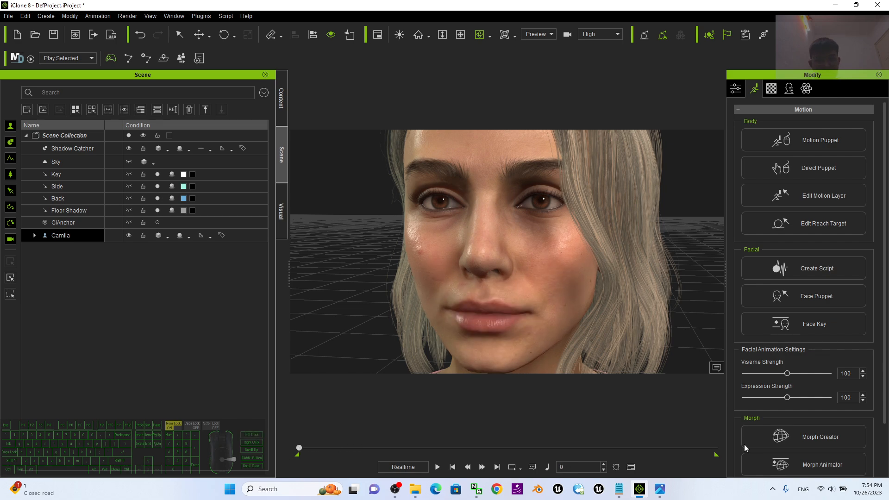
- Compare Camila's mouth shape at frame 336 with the viseme chart in the cover (2010).jpg image, switching between the image viewer and iClone 8
click(660, 489)
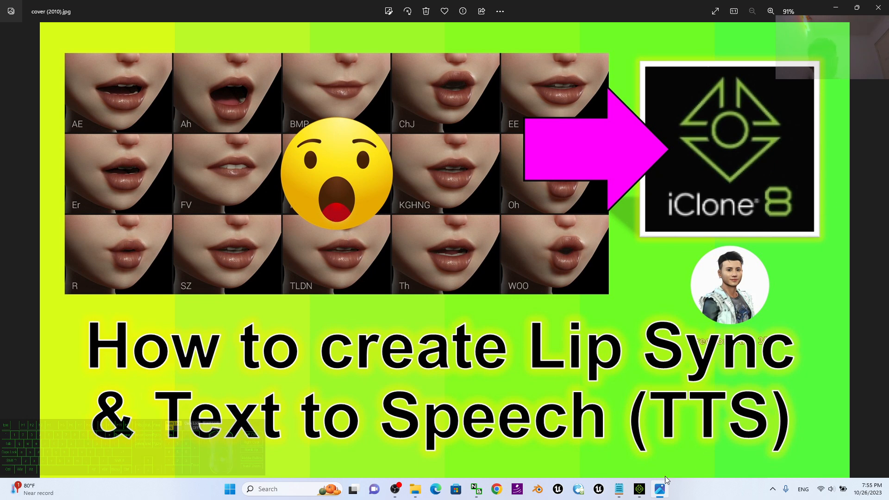
click(639, 489)
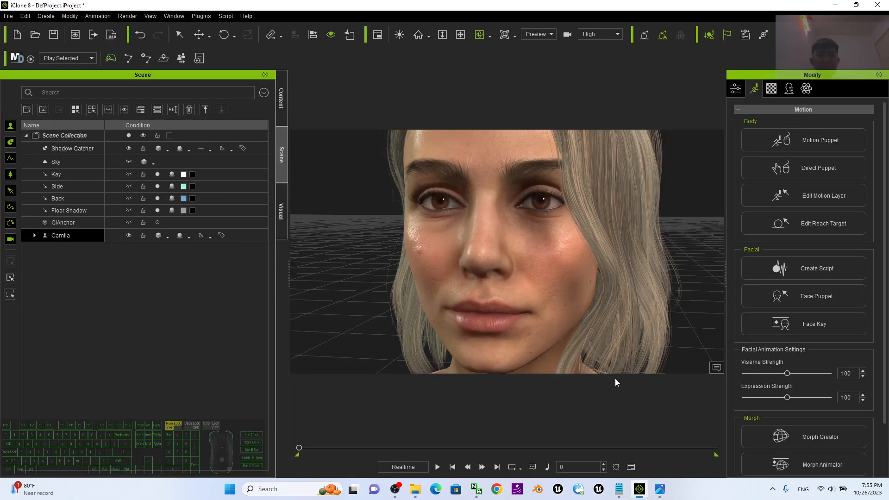
drag(299, 449, 379, 436)
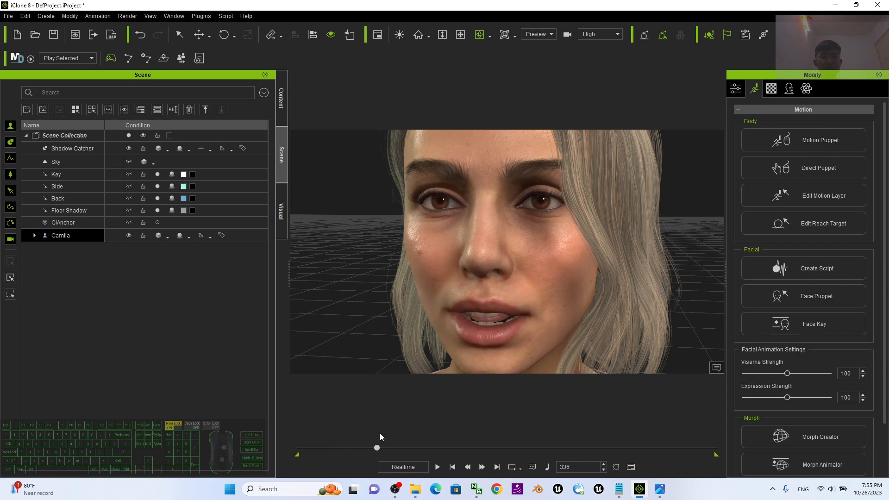
drag(384, 318, 472, 332)
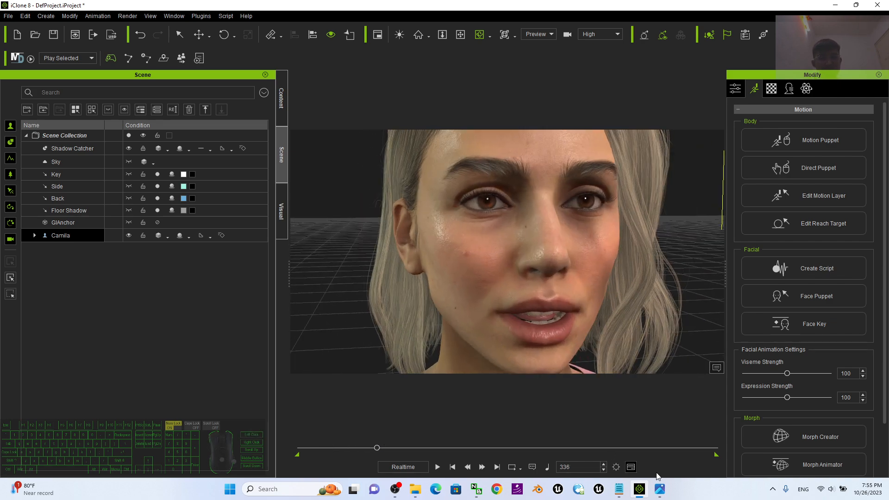
click(641, 491)
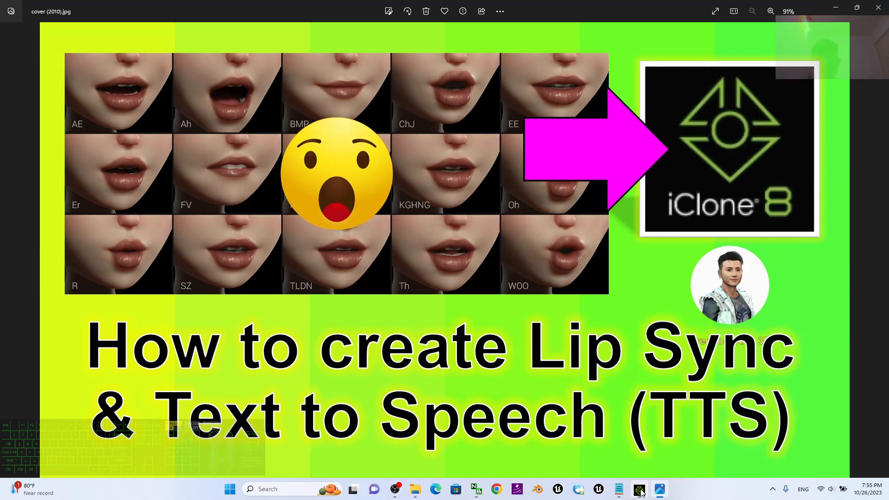
click(640, 489)
click(658, 489)
click(639, 489)
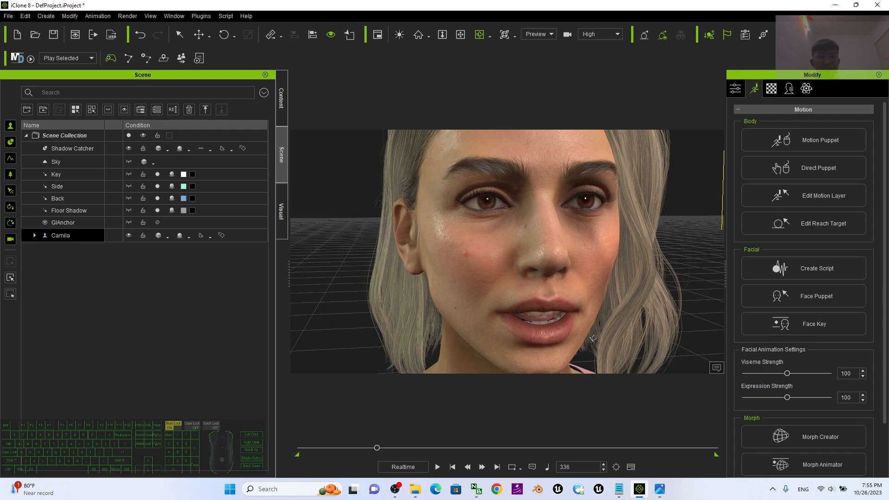
- Scrub the timeline to frames 251 and 482 to check Camila's mouth movement from the side and the front
right_drag(631, 313, 486, 319)
drag(322, 446, 361, 445)
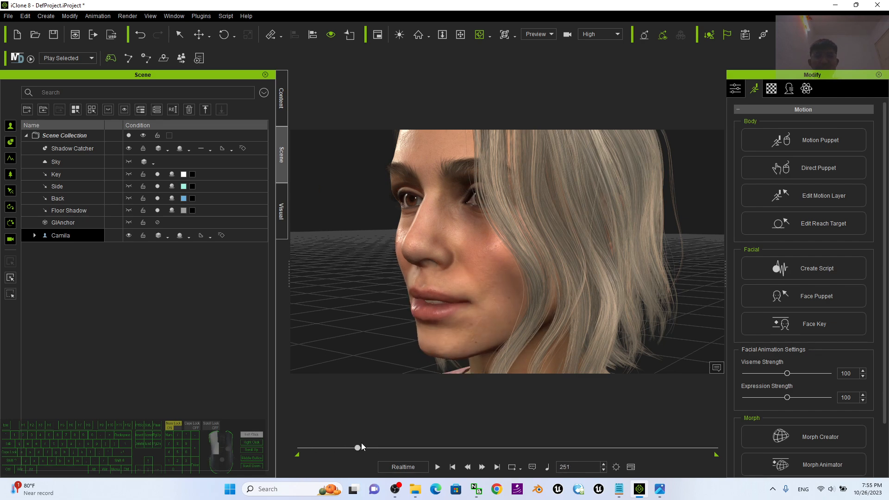
right_drag(417, 301, 503, 301)
drag(503, 300, 513, 301)
drag(360, 447, 411, 448)
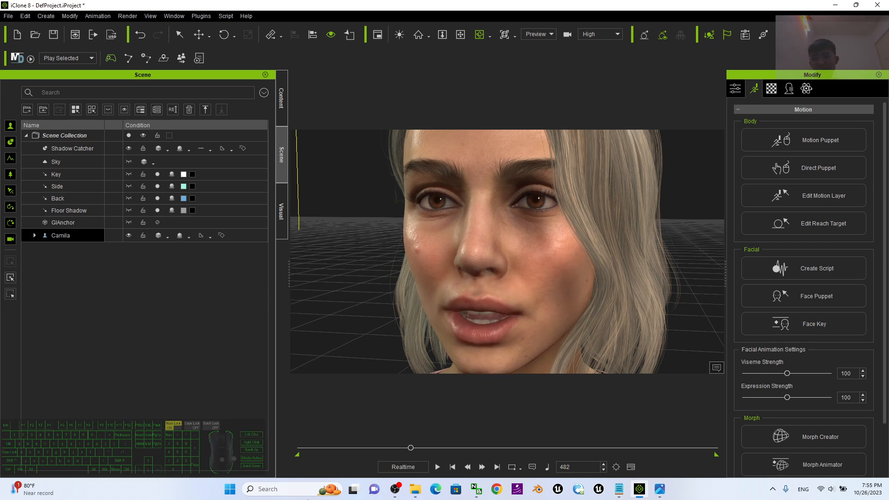